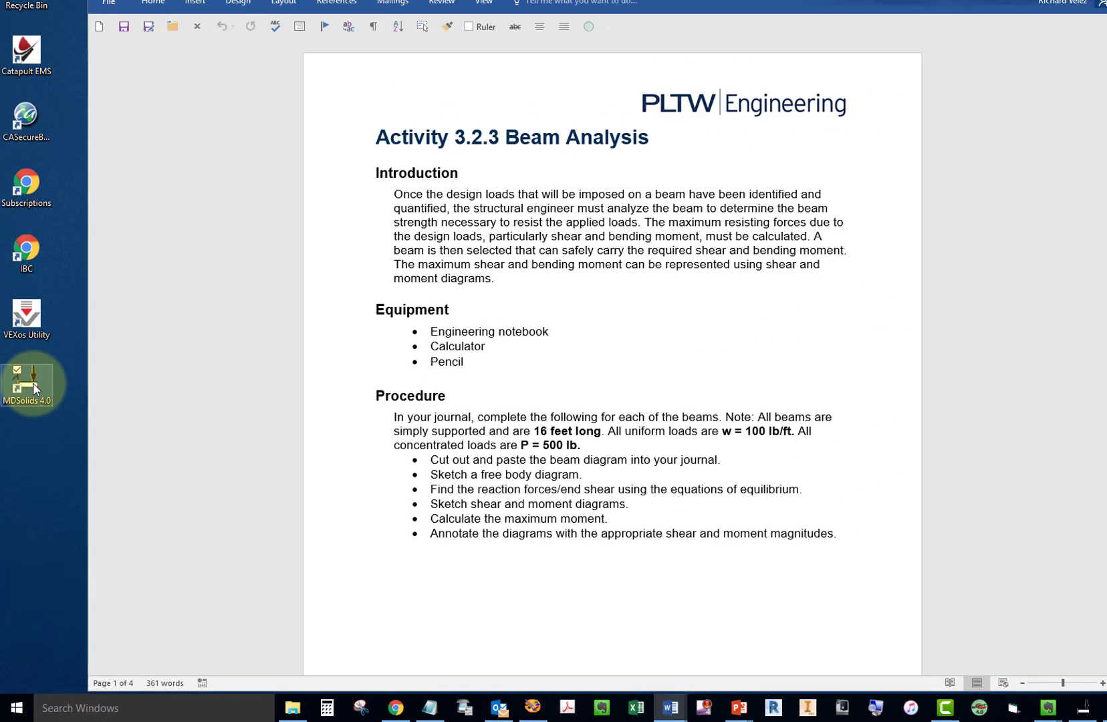
- Launch MDSolids and choose the simply supported beam in Determinate Beams
double_click(53, 180)
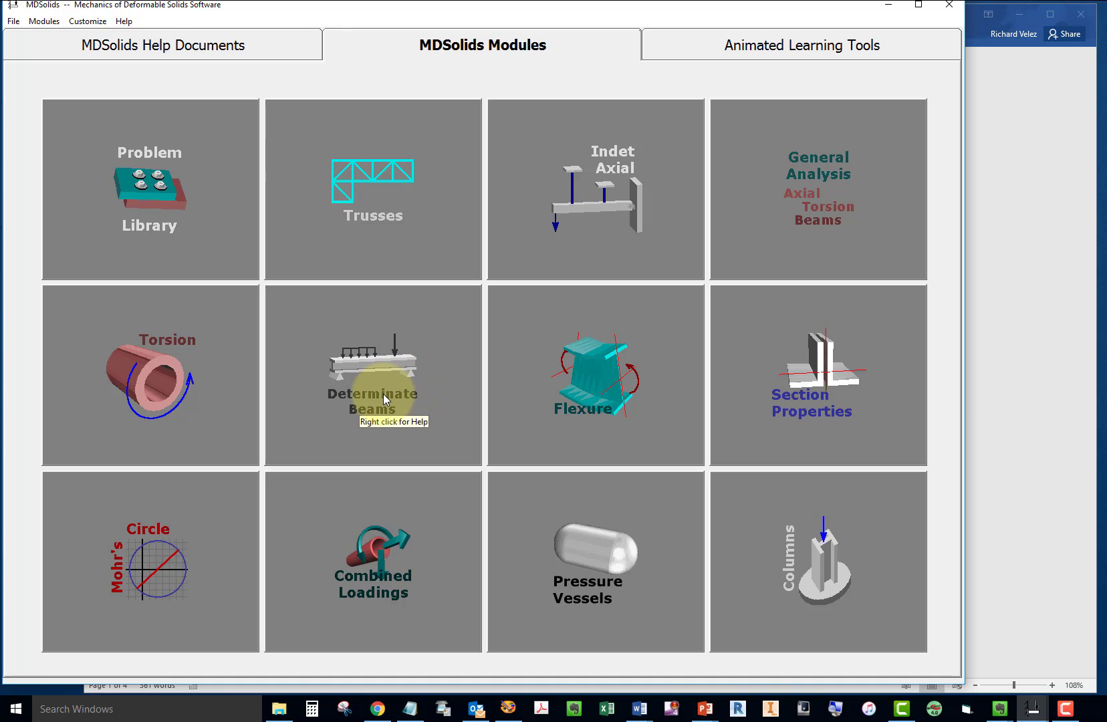
click(398, 410)
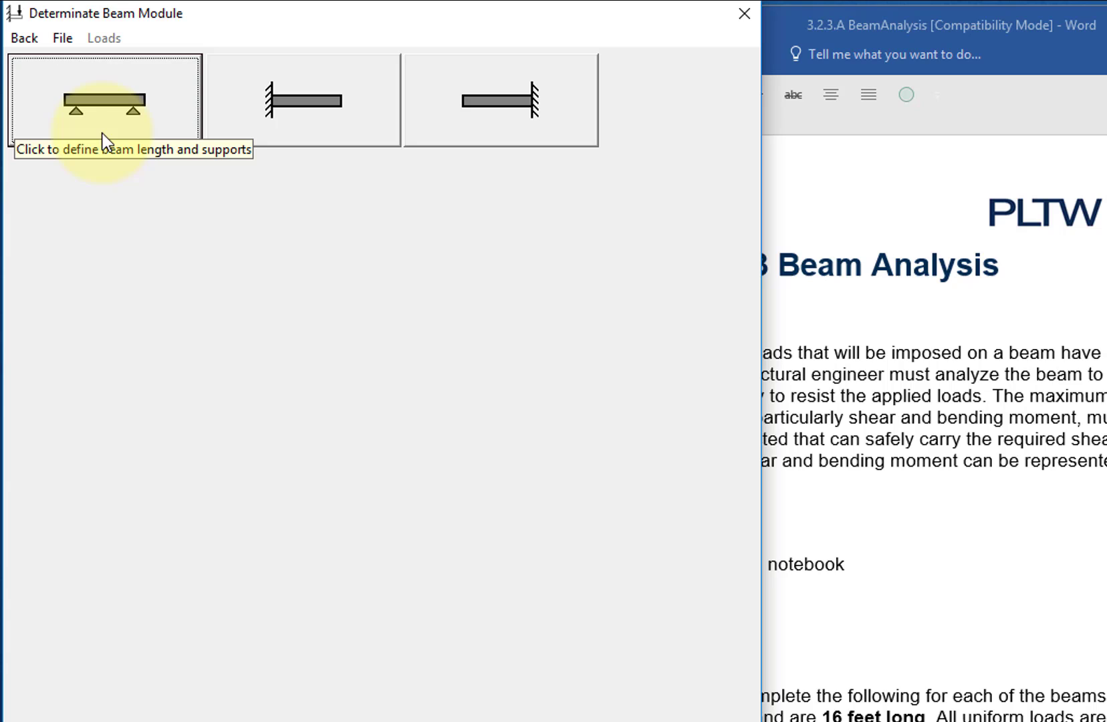
click(106, 129)
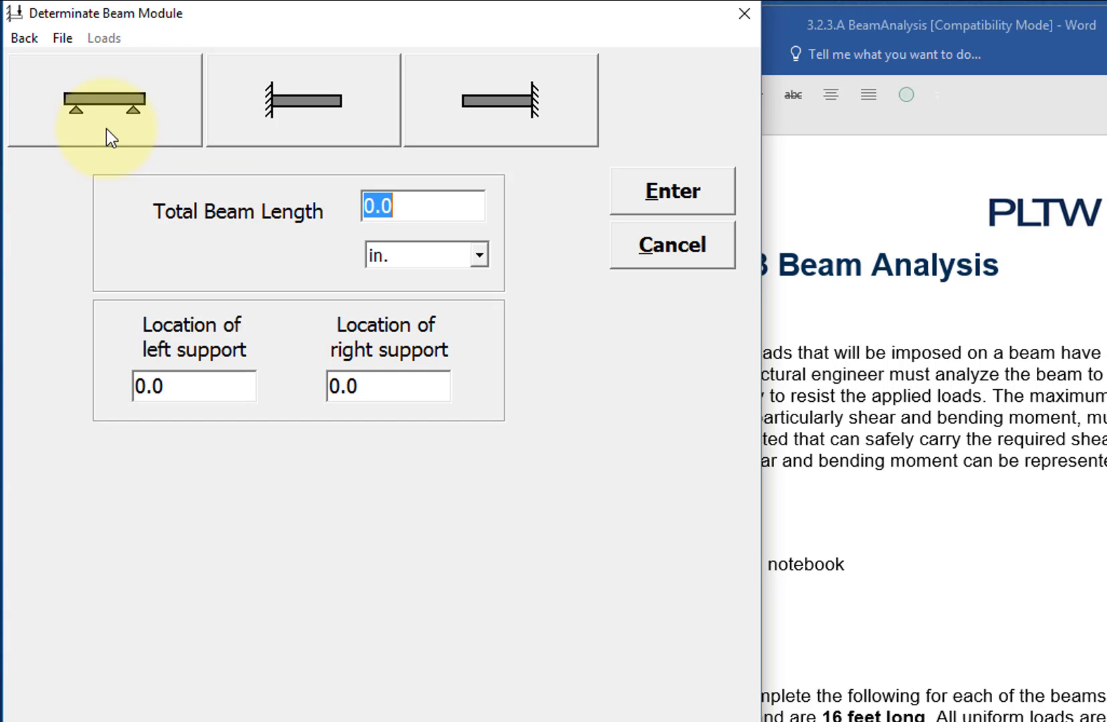
- Enter the beam length in feet and select the right support location for editing
text(1.0)
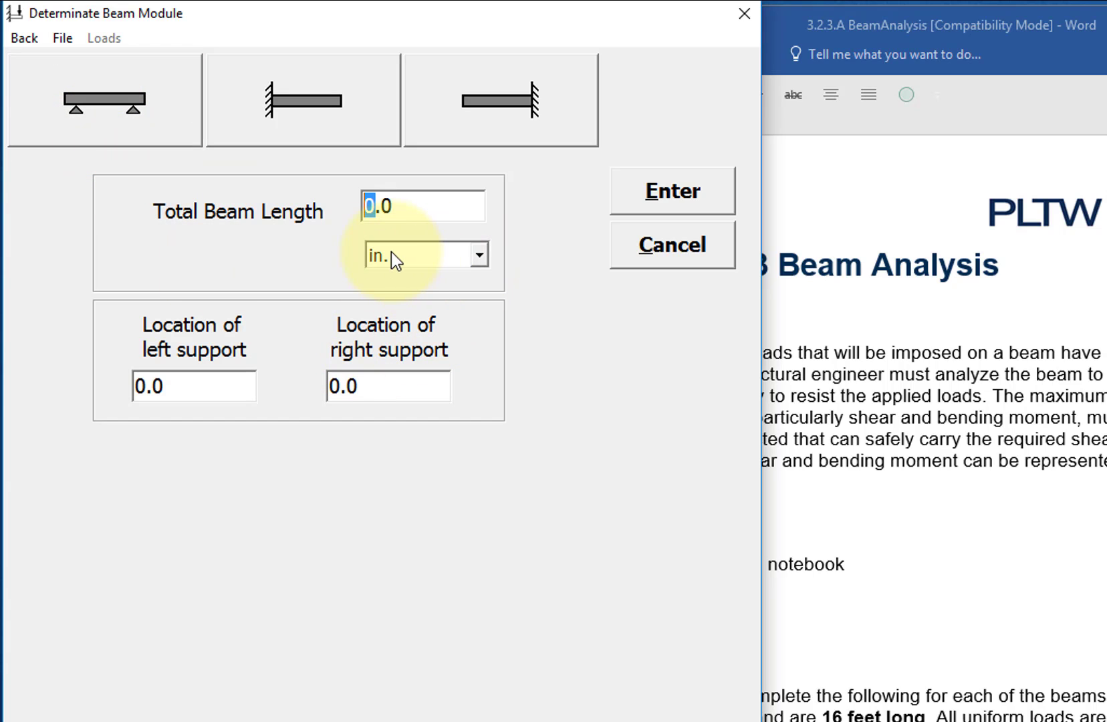
text(6)
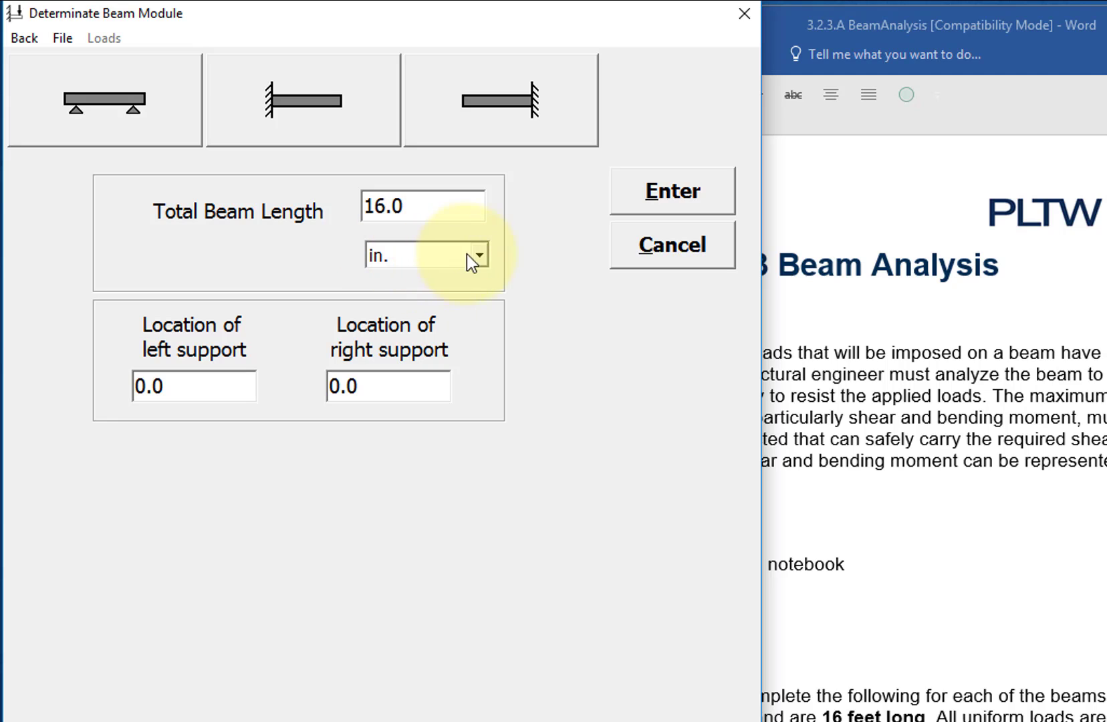
click(480, 257)
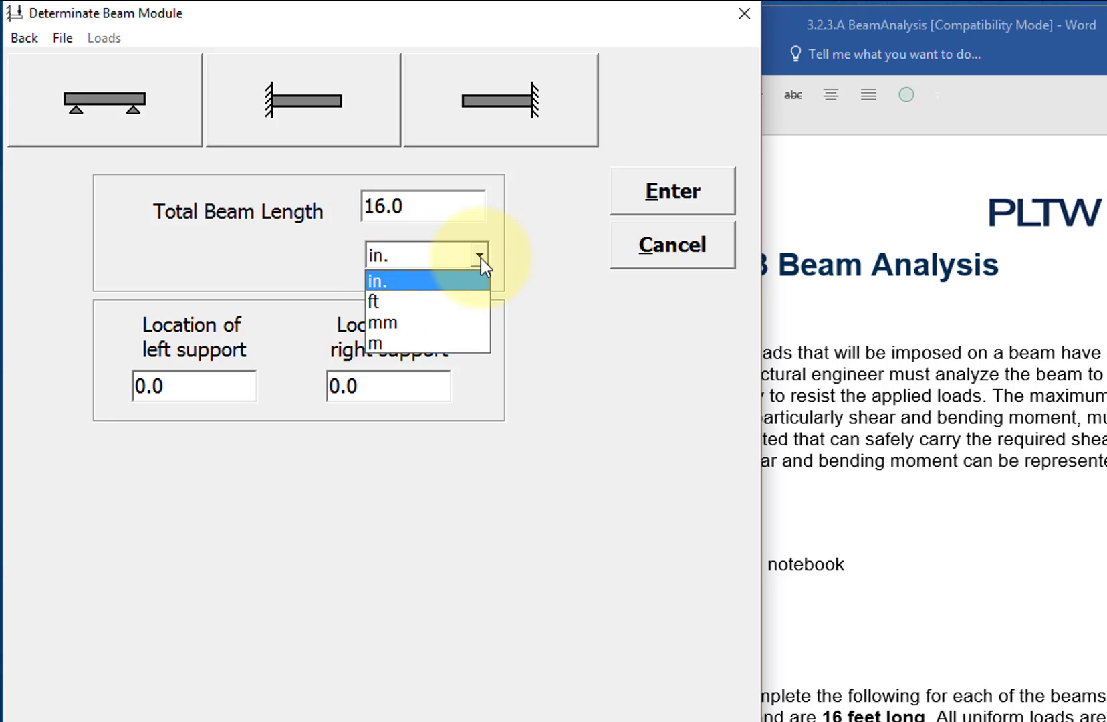
click(450, 294)
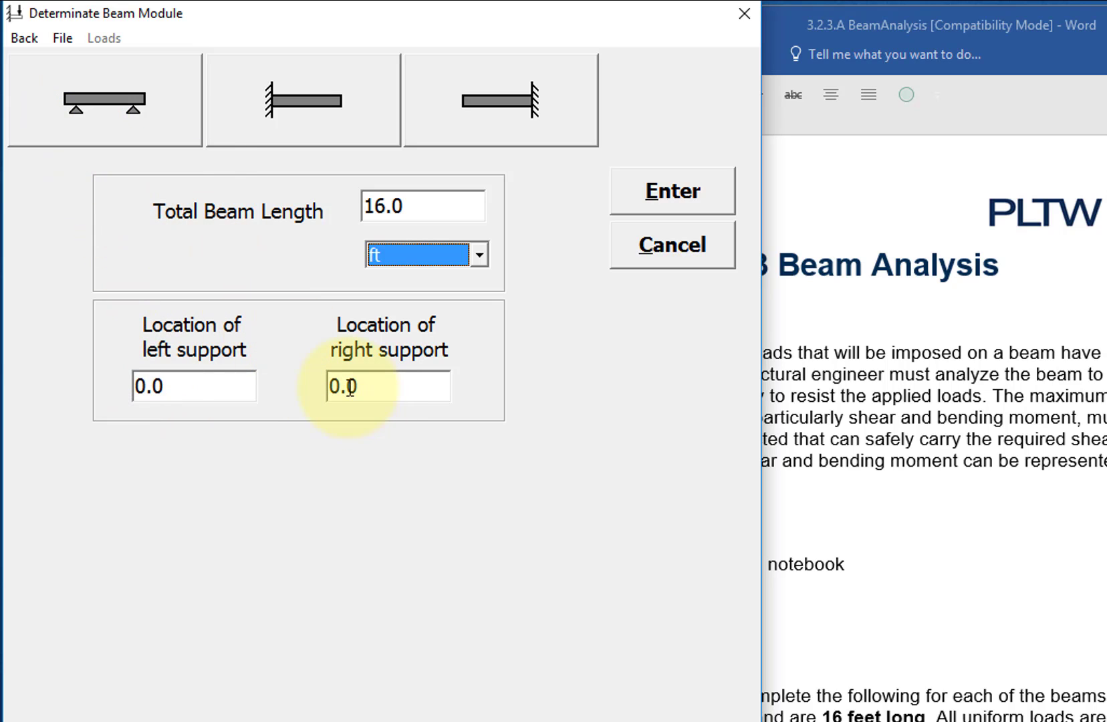
click(329, 386)
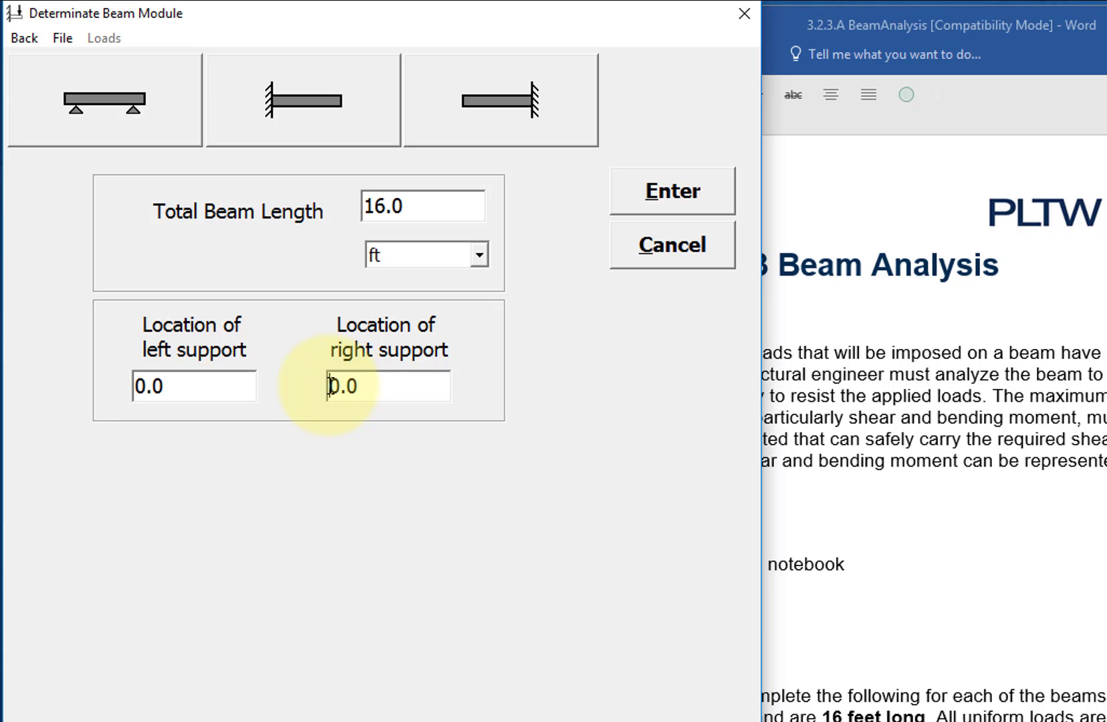
drag(331, 387, 340, 387)
- Set the right support at 16 ft and confirm the beam geometry
text(16)
click(674, 199)
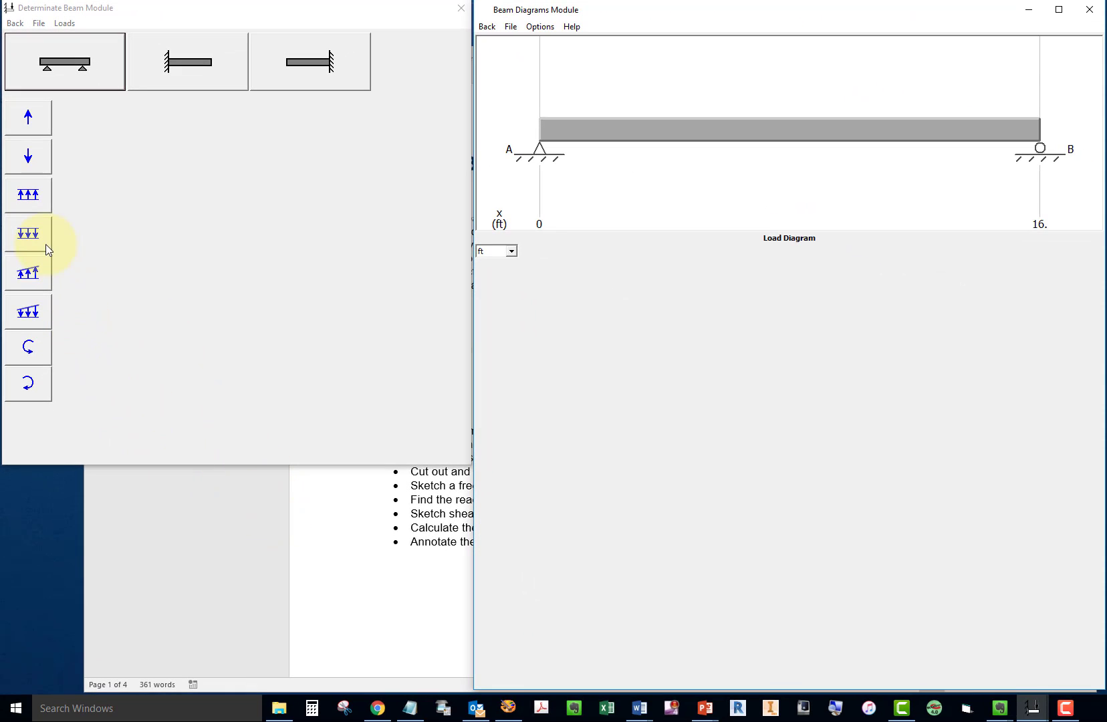
click(310, 547)
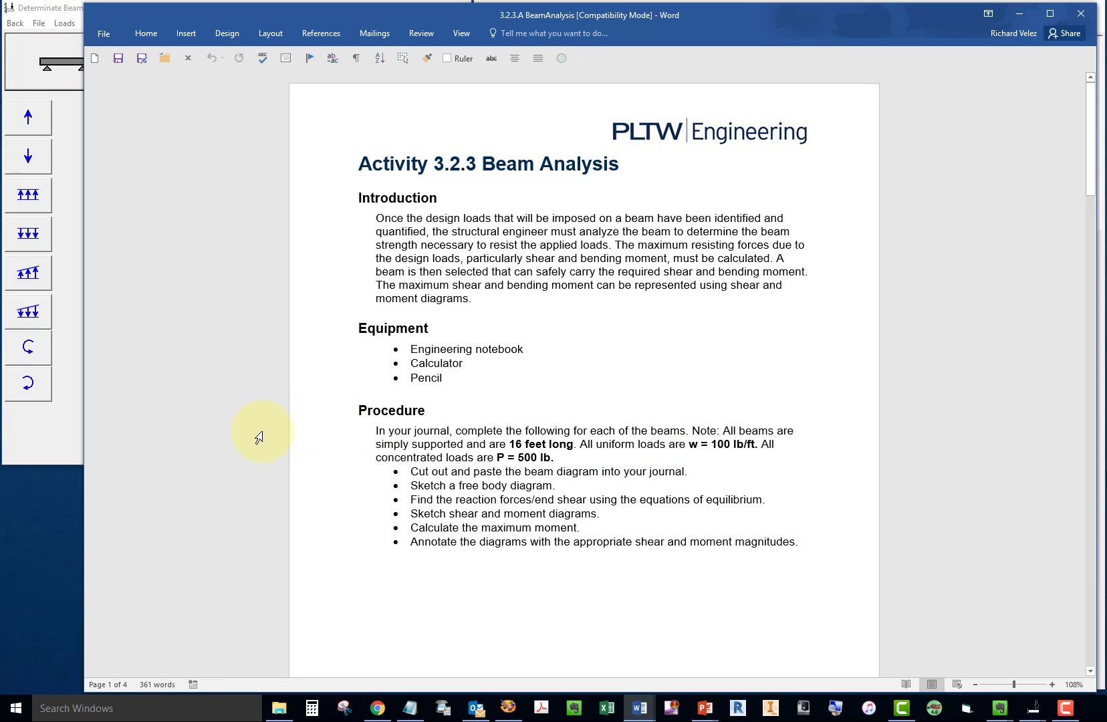
click(67, 432)
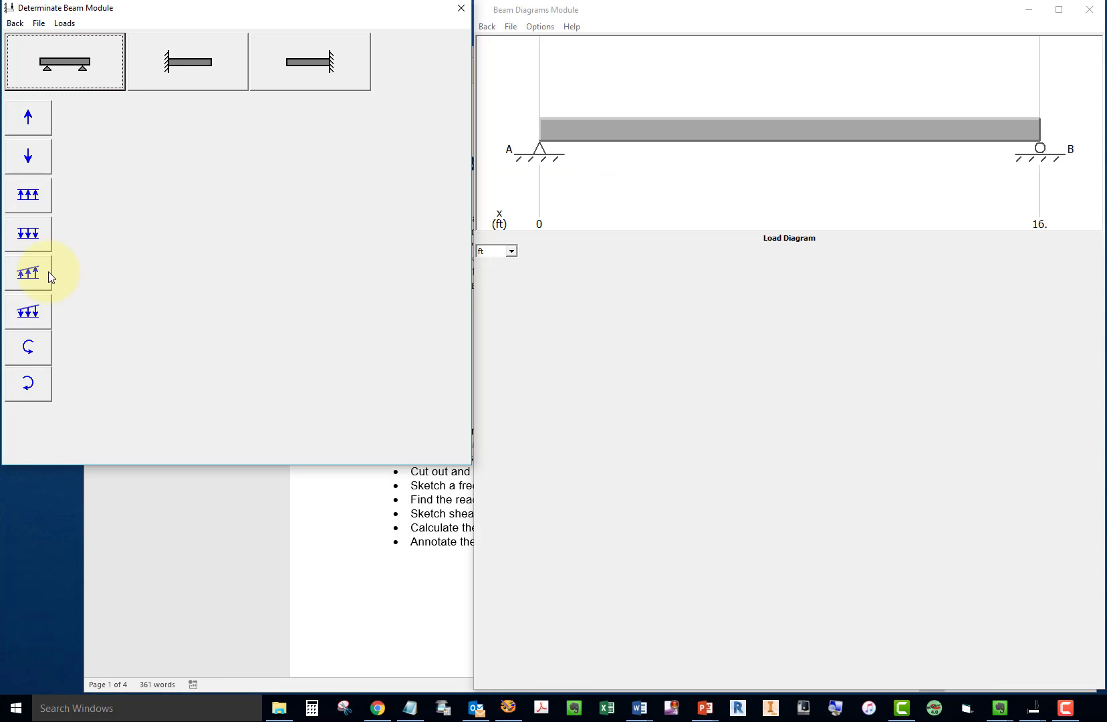
- Add a 100 lb/ft uniform downward load spanning 0 to 16 ft
click(32, 261)
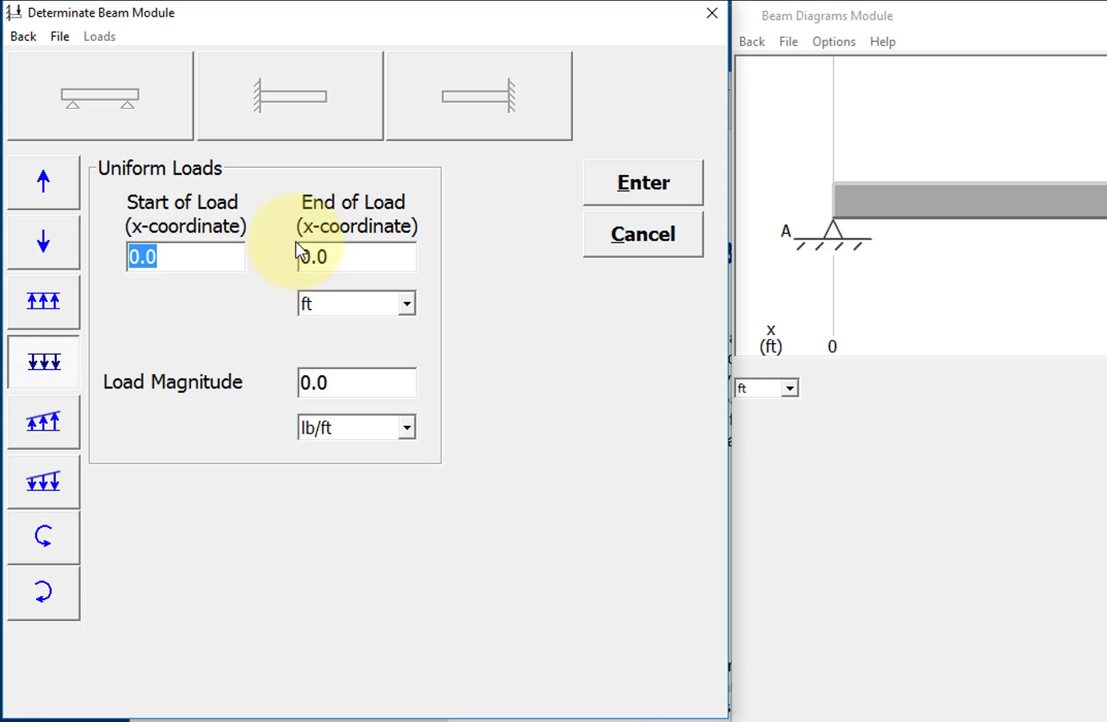
click(304, 257)
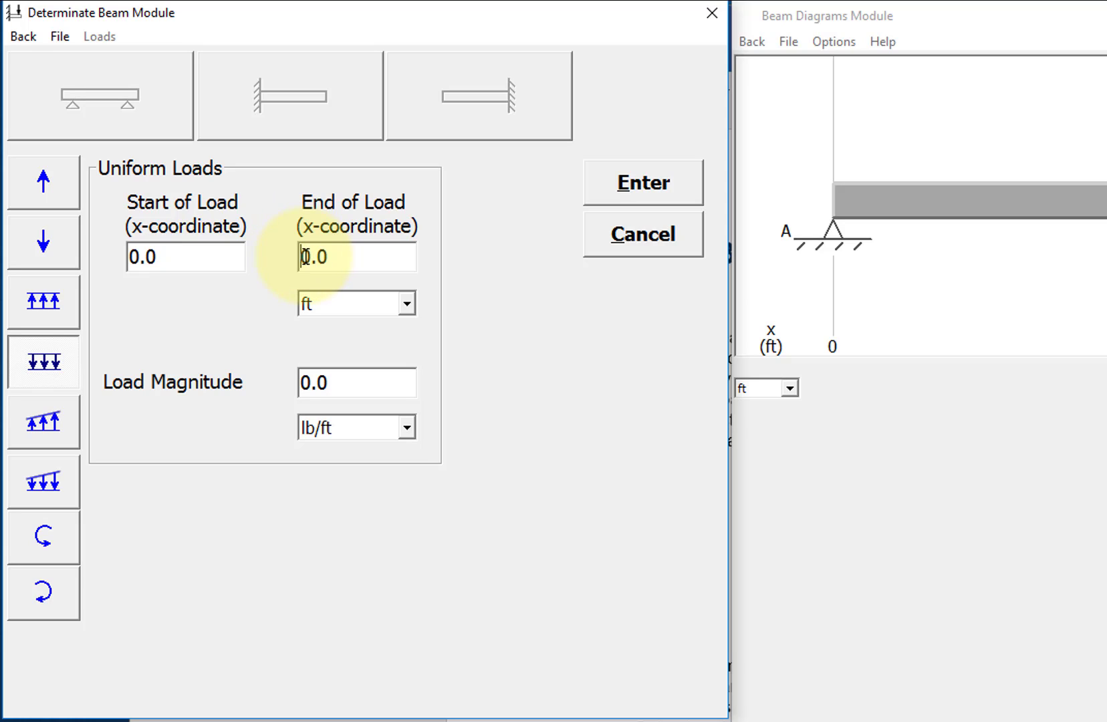
drag(306, 257, 310, 257)
text(16)
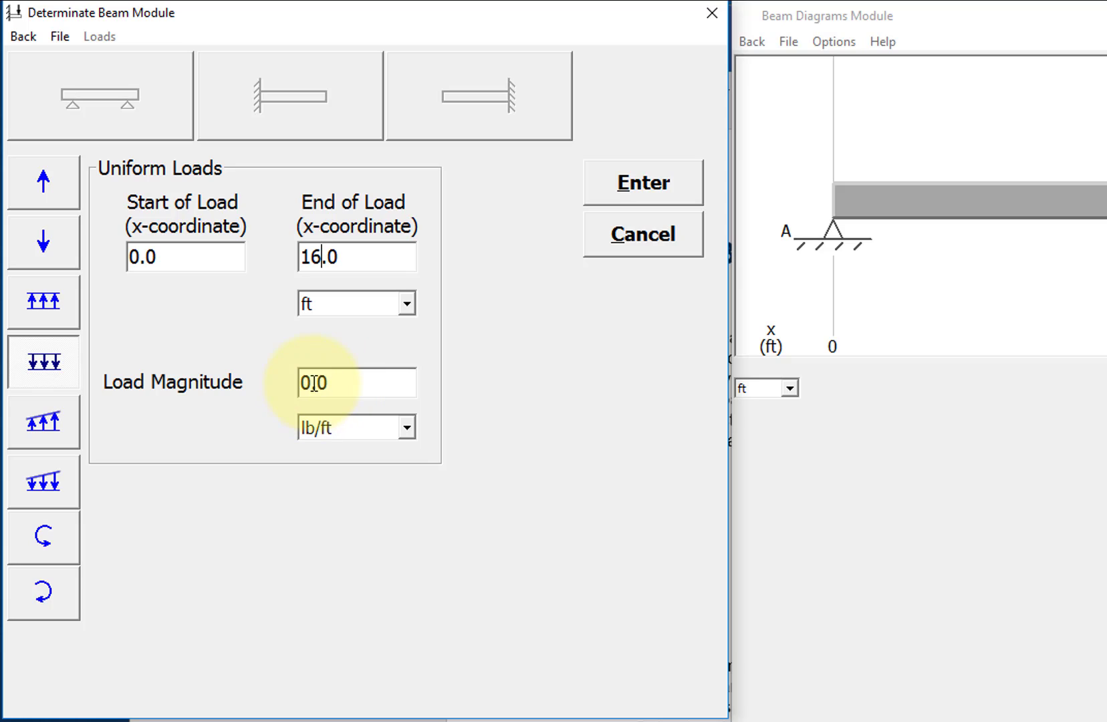
double_click(312, 383)
drag(312, 383, 305, 383)
key(Left)
text(10)
click(632, 191)
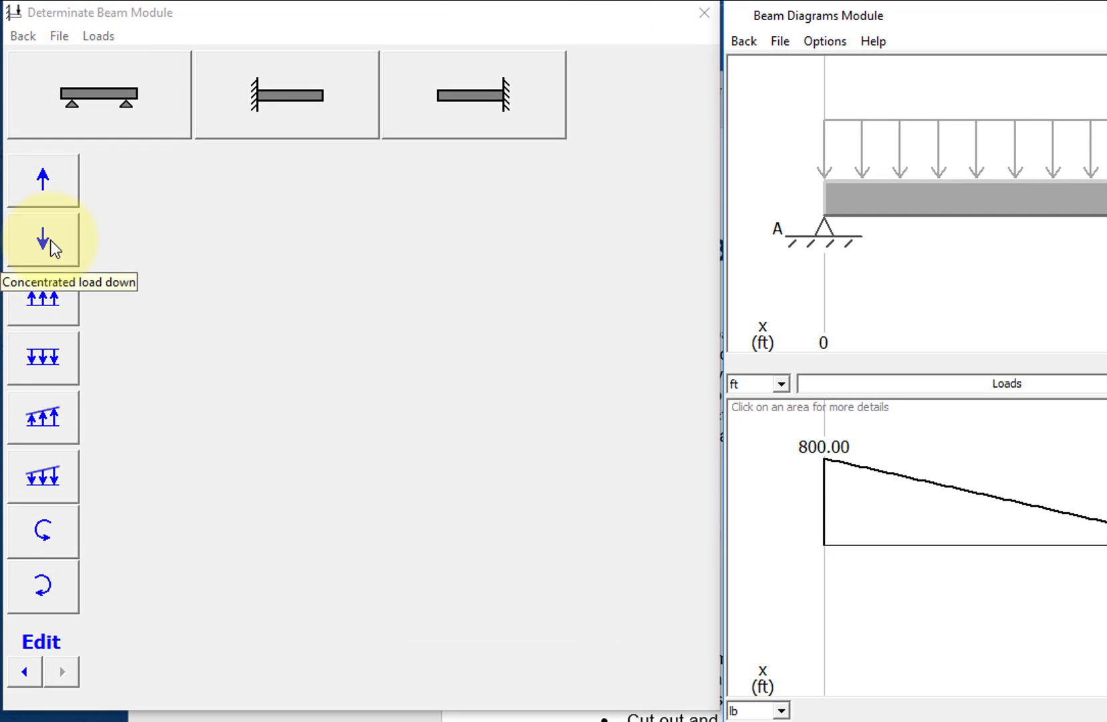
- Add a 500 lb downward concentrated load at 4 ft
click(44, 240)
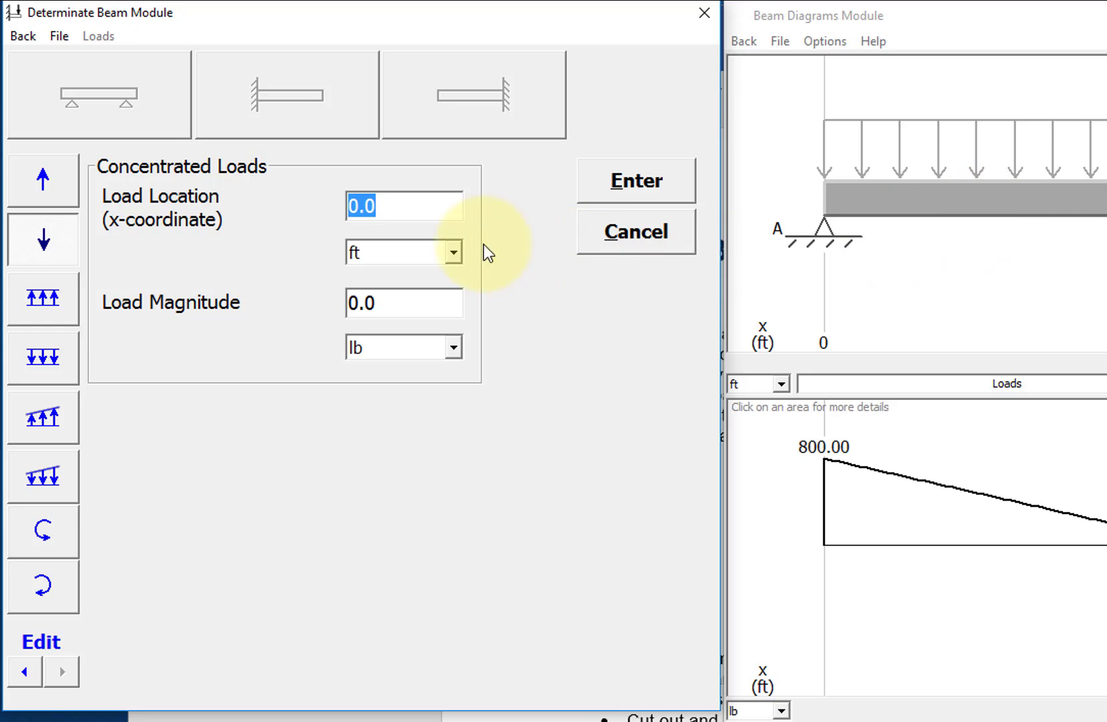
drag(359, 210, 343, 211)
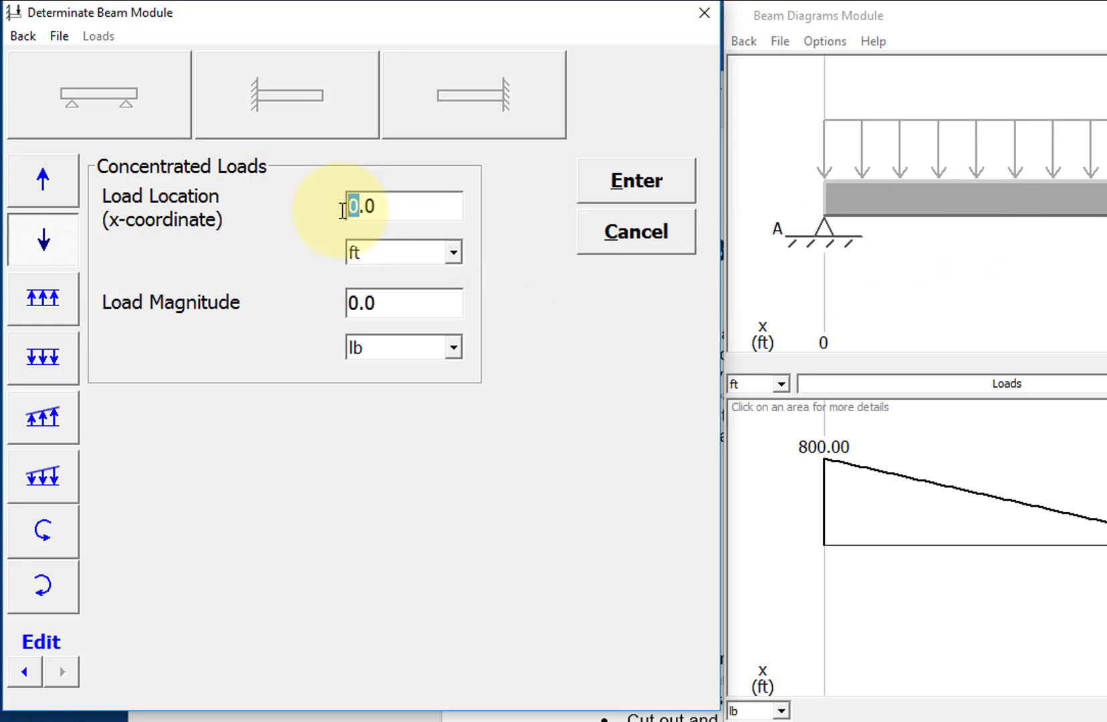
text(4)
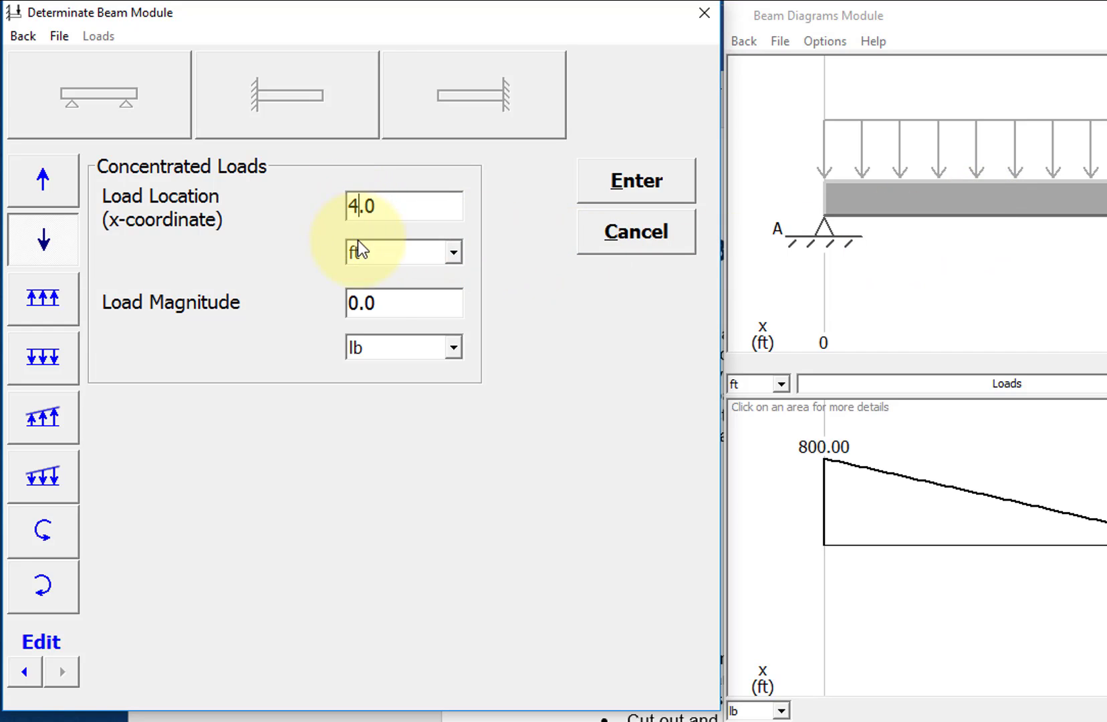
click(351, 302)
click(350, 303)
text(50)
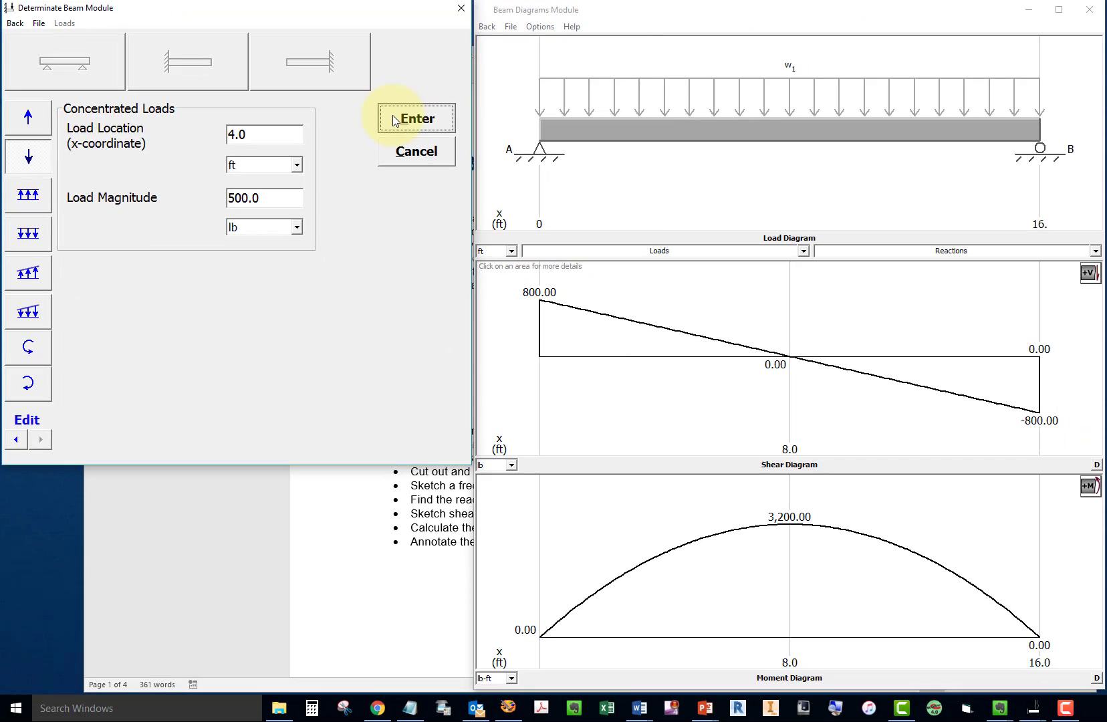
click(503, 151)
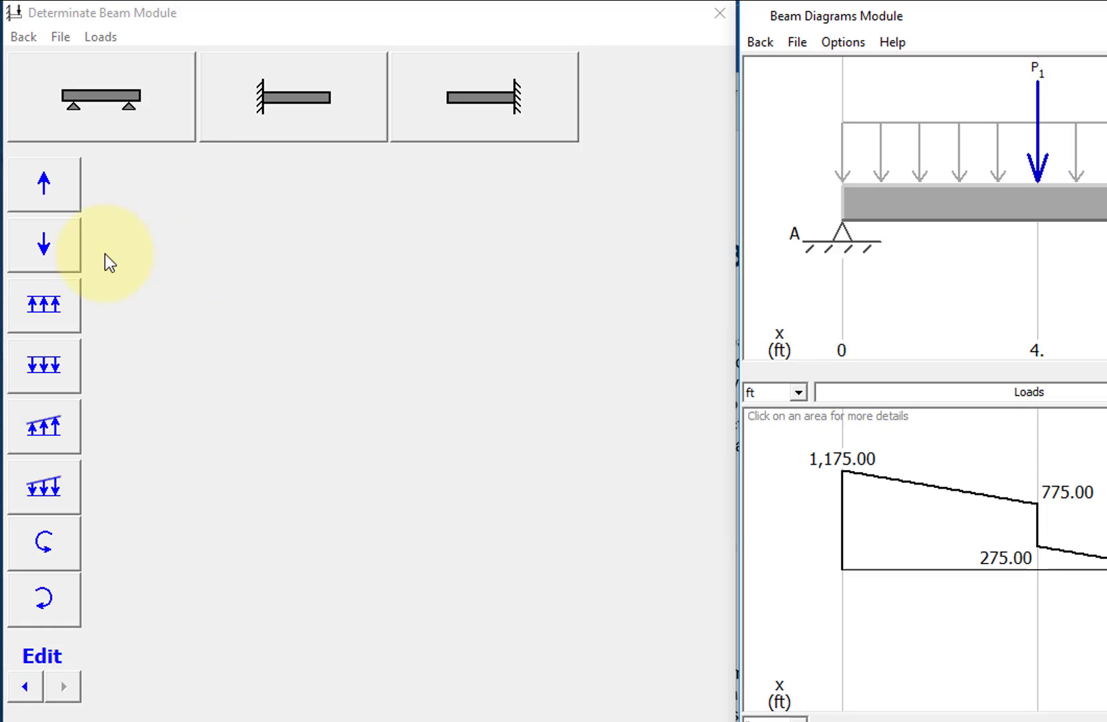
- Apply a second 500 lb downward point load P2 at 4 ft
click(44, 246)
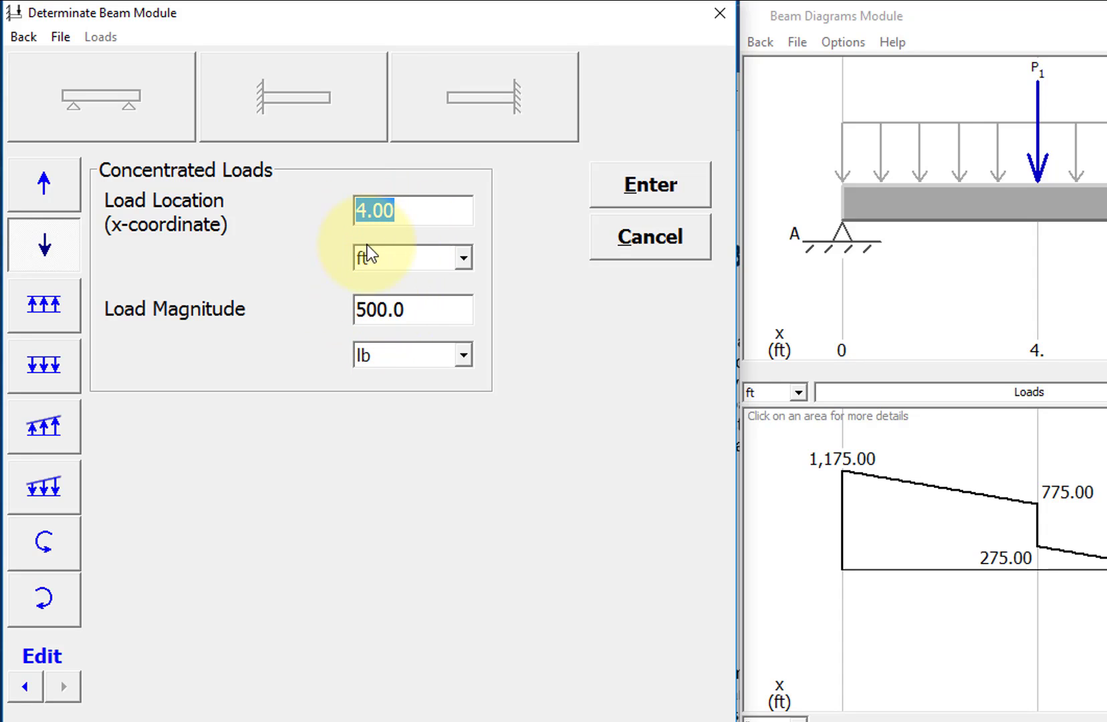
click(656, 187)
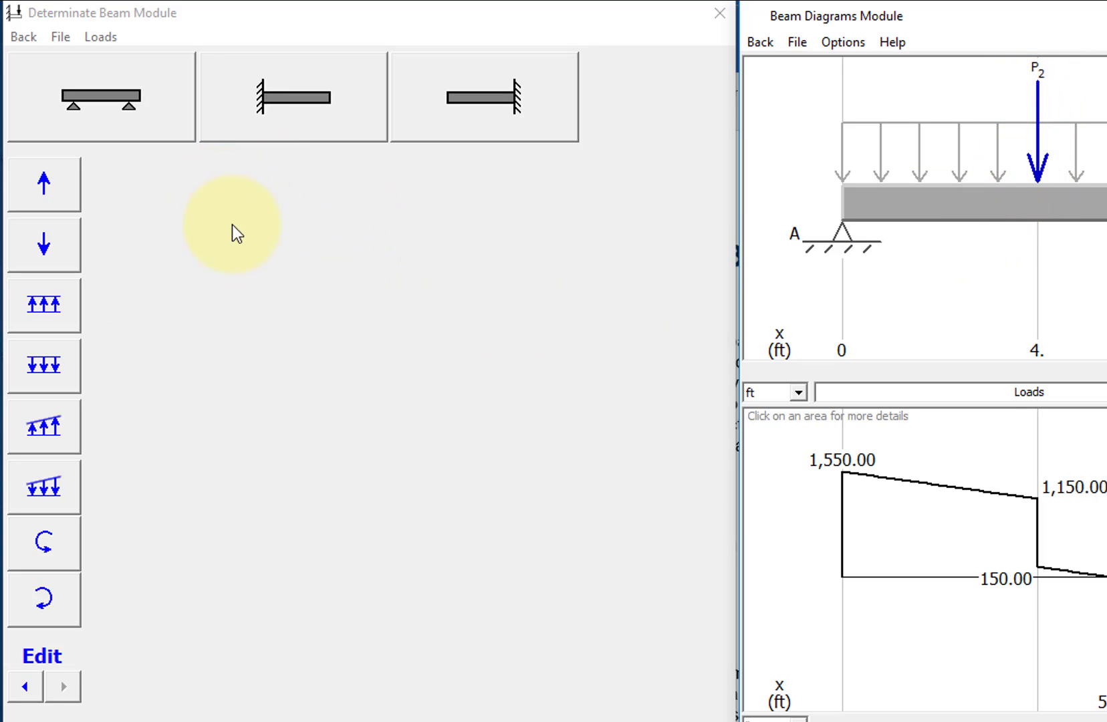
- Undo loads P2, P1 and w1, then redo w1 to keep only the uniform load
click(104, 37)
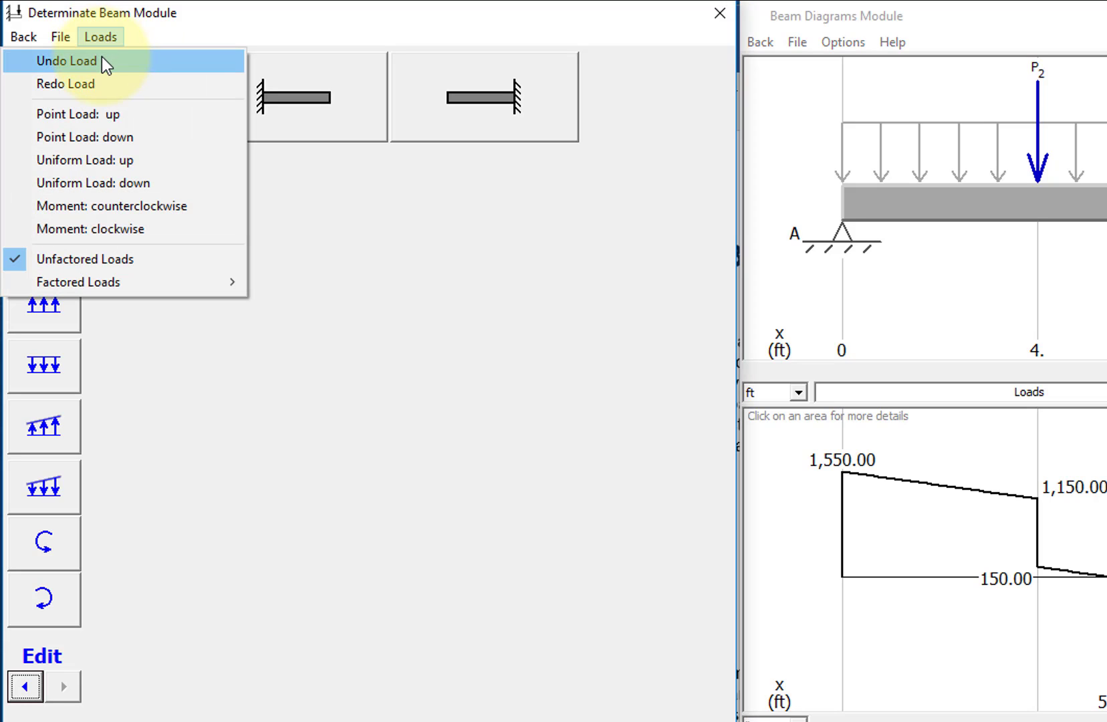
click(101, 57)
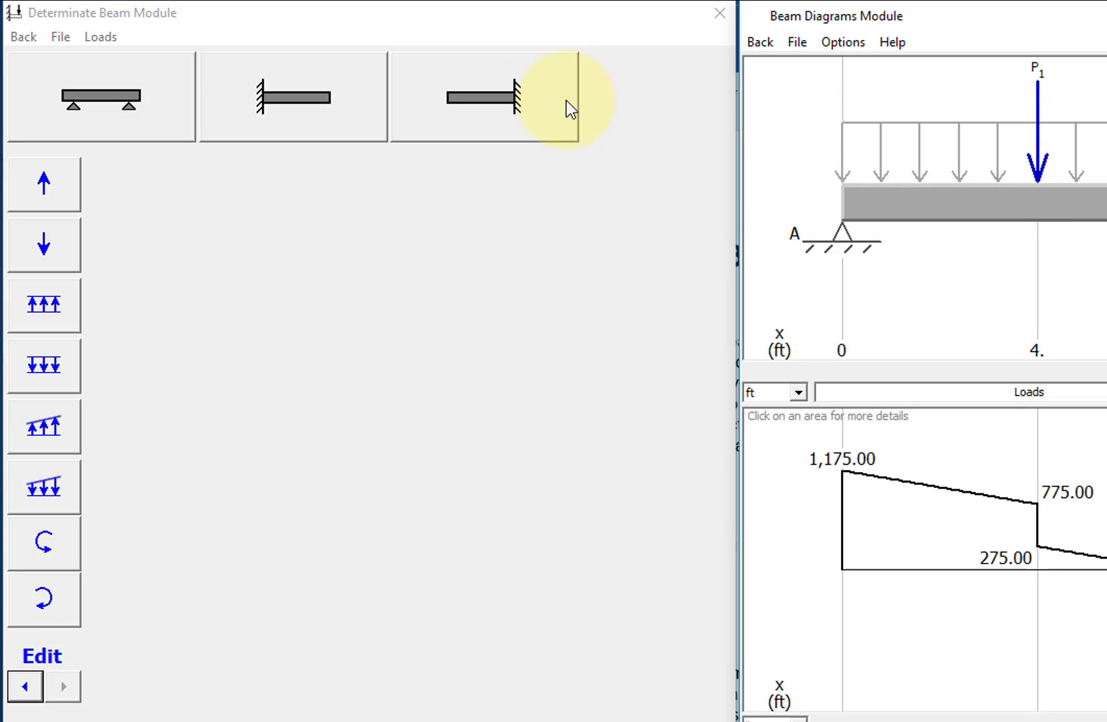
click(113, 44)
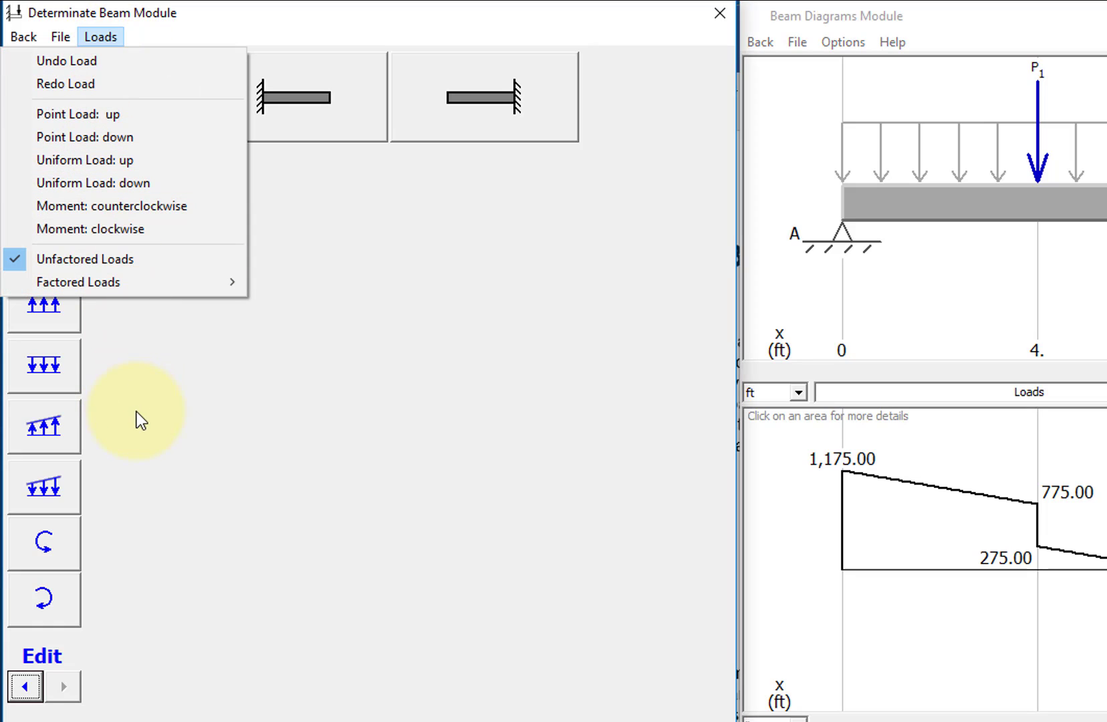
click(96, 64)
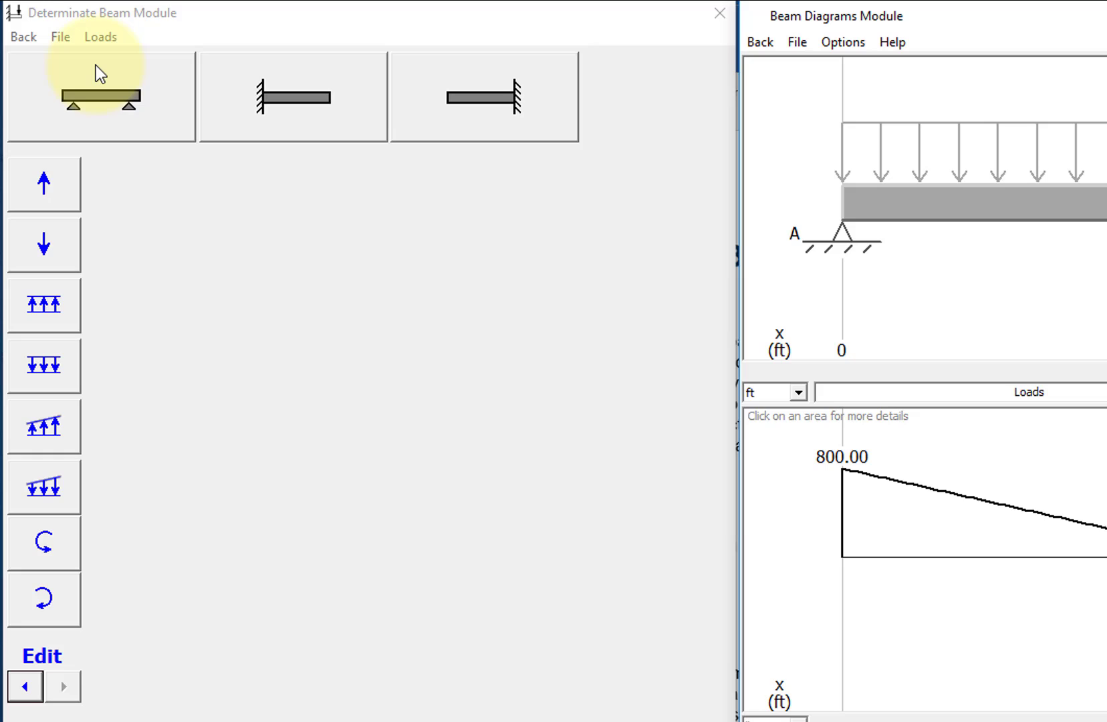
click(100, 37)
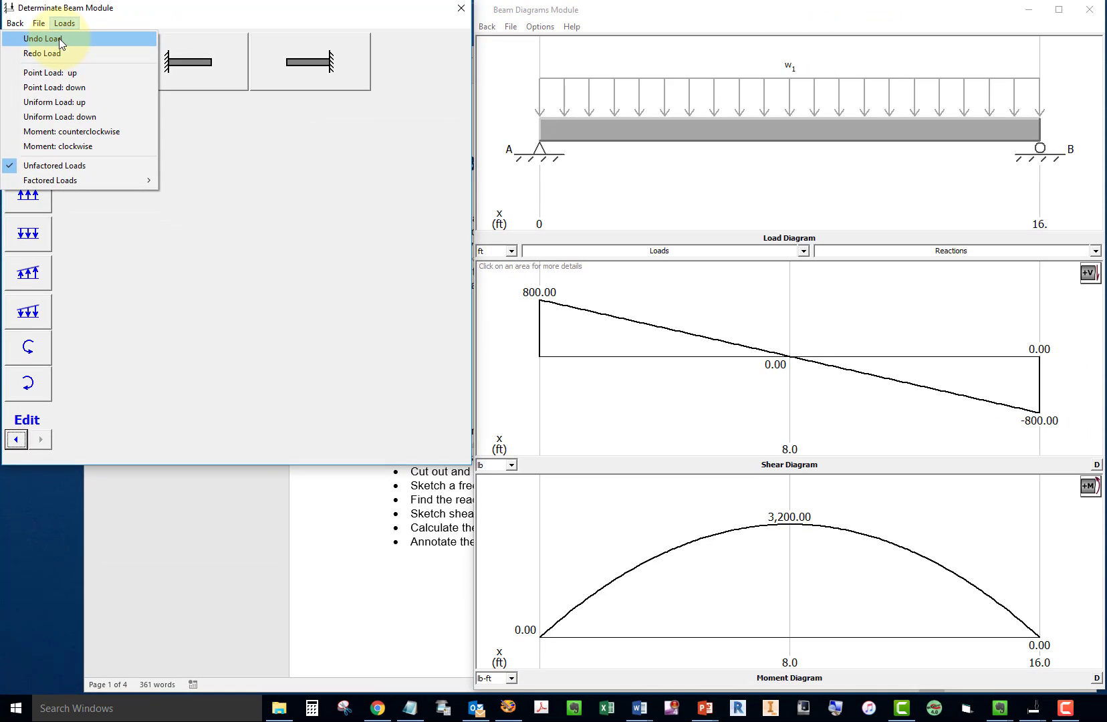
click(65, 42)
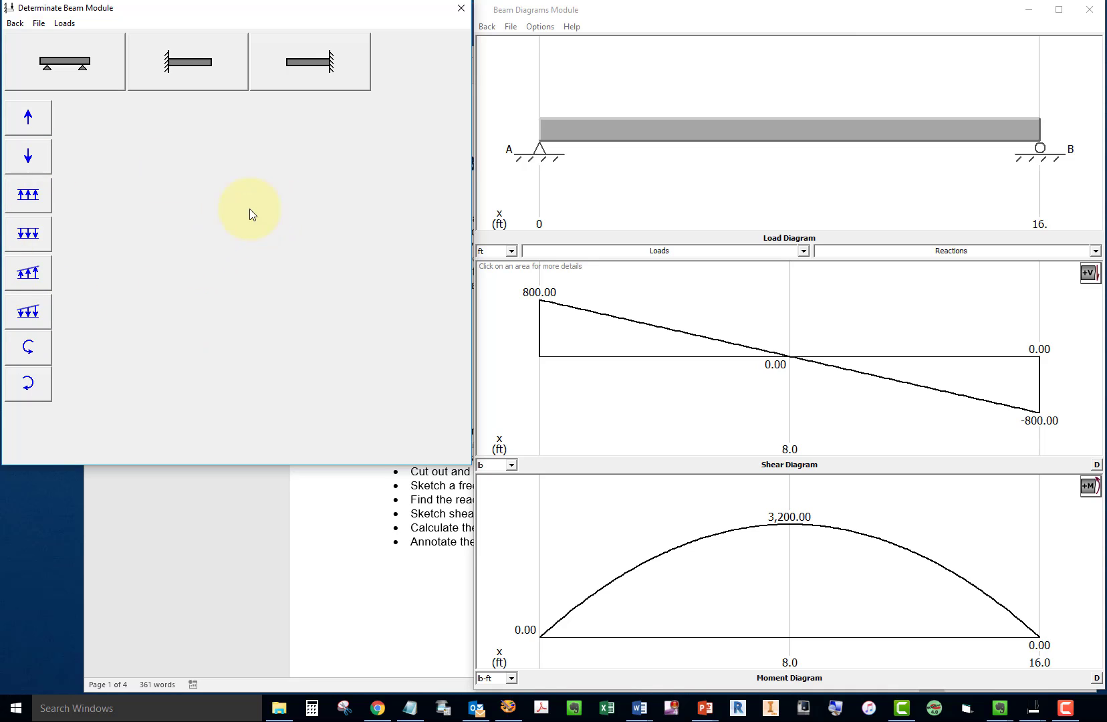
click(71, 24)
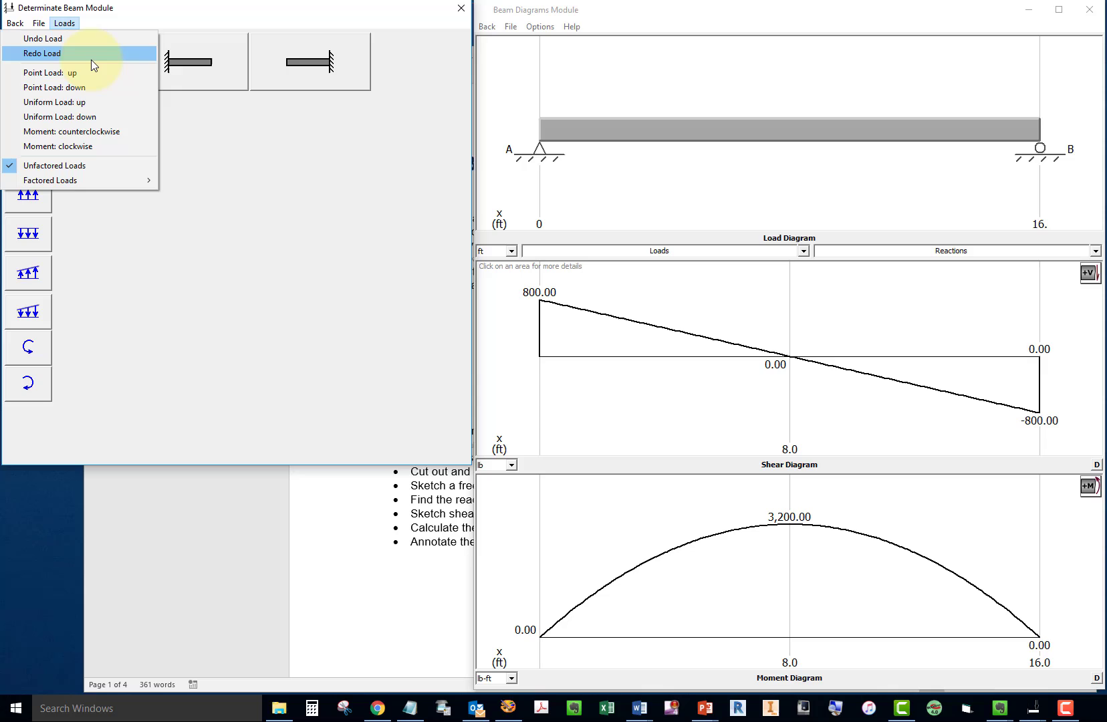
click(91, 54)
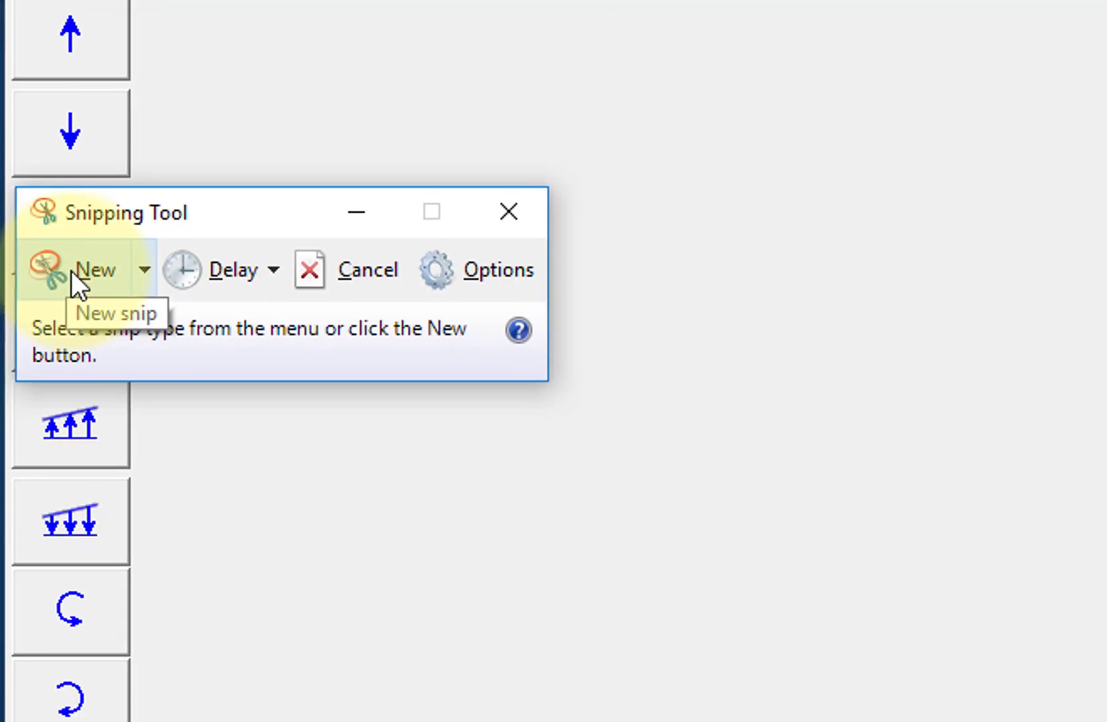
- Snip the Beam Diagrams Module window showing the ±800 lb shear and 3,200 lb-ft moment diagrams
click(75, 282)
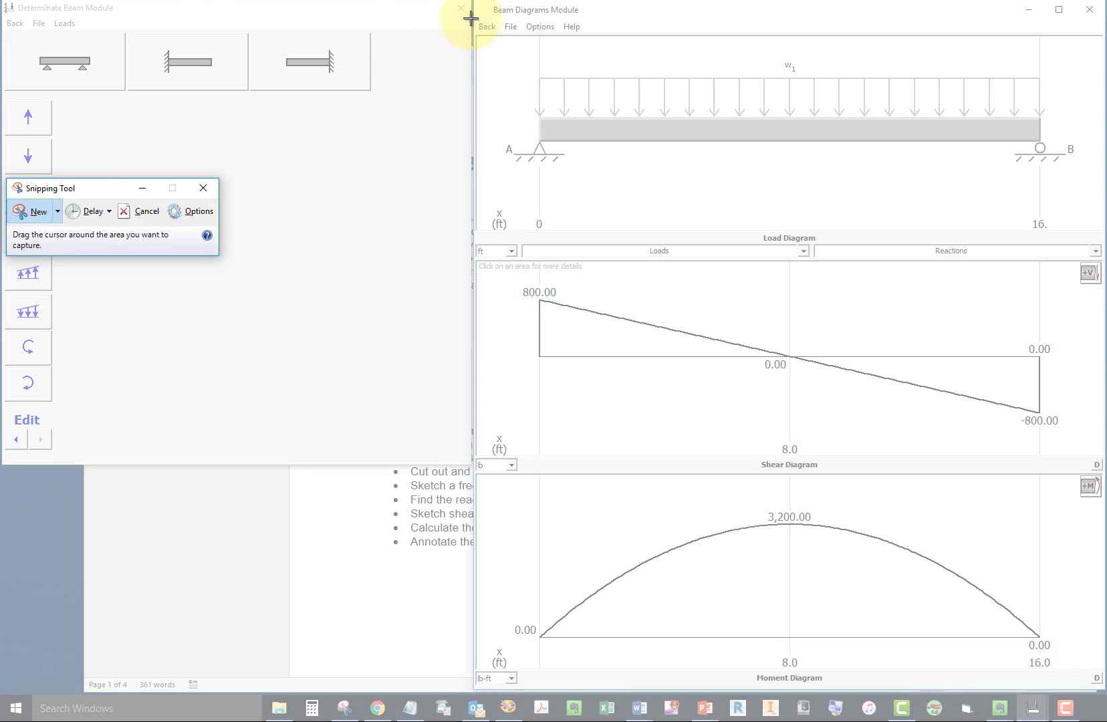
drag(474, 2, 1104, 690)
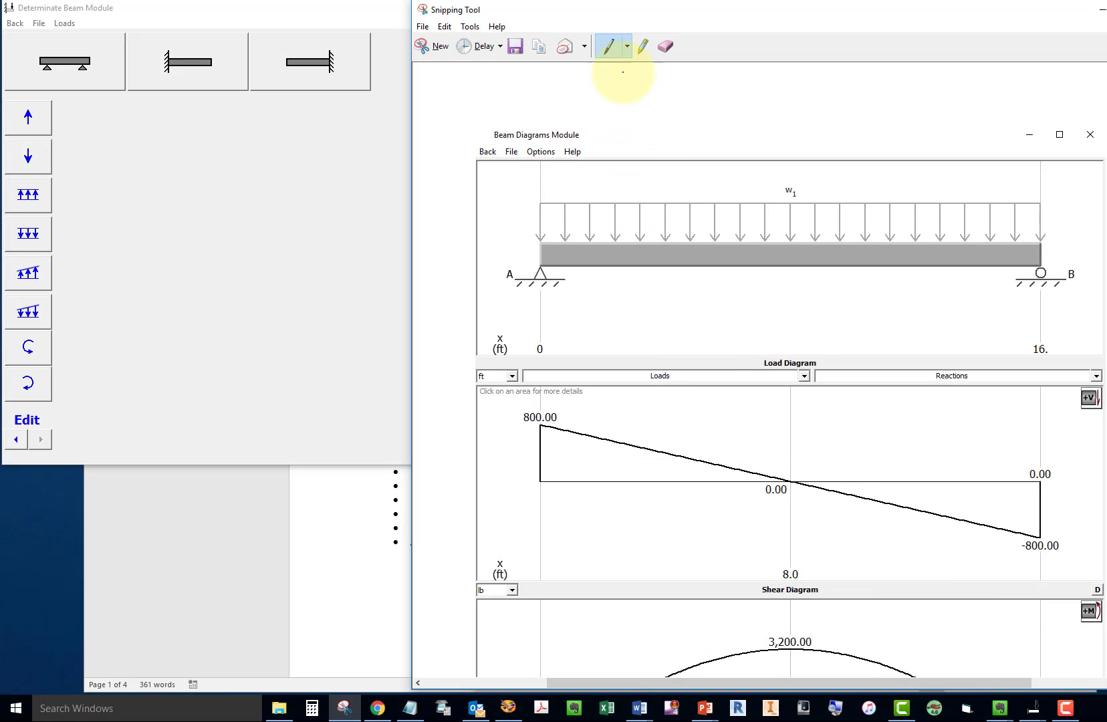